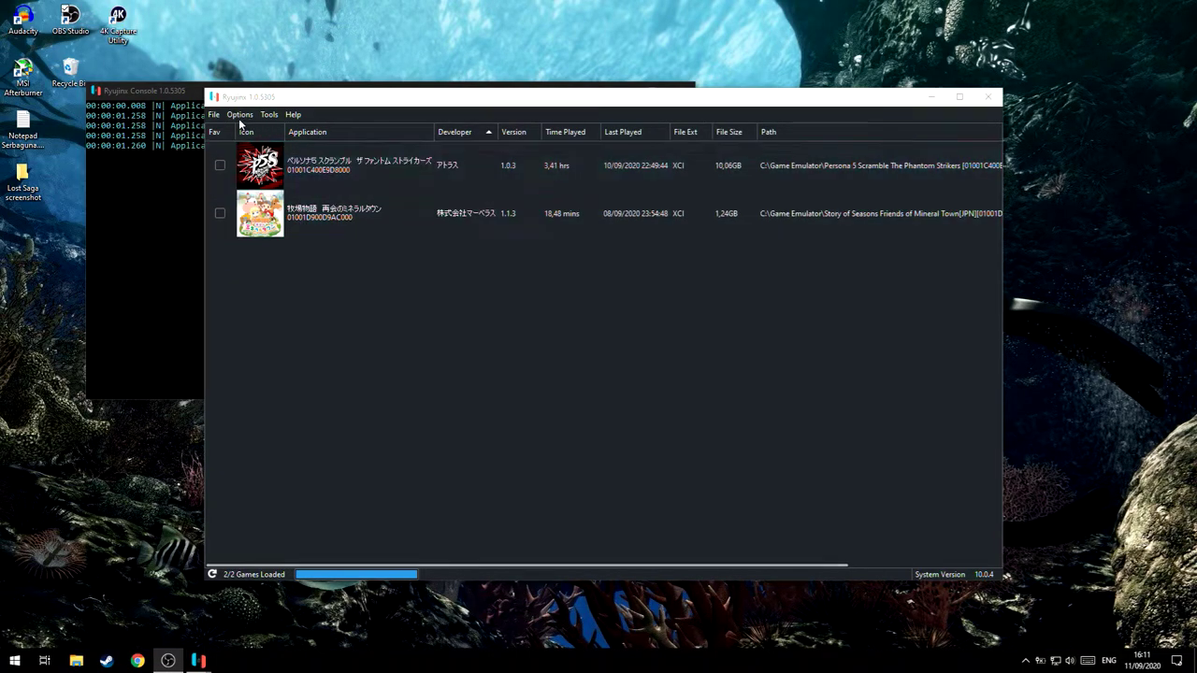
Step: Open Player 1's controller configuration in the input settings and set the input device to Controller/0 (XInput Controller)
click(237, 115)
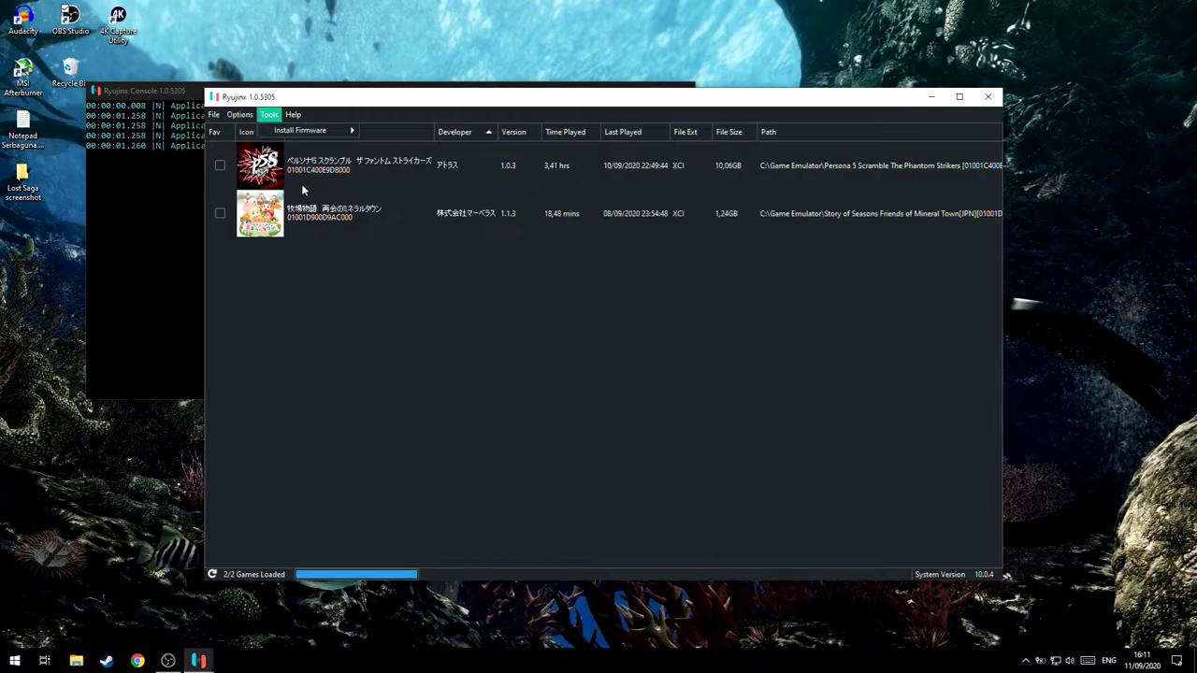
click(279, 183)
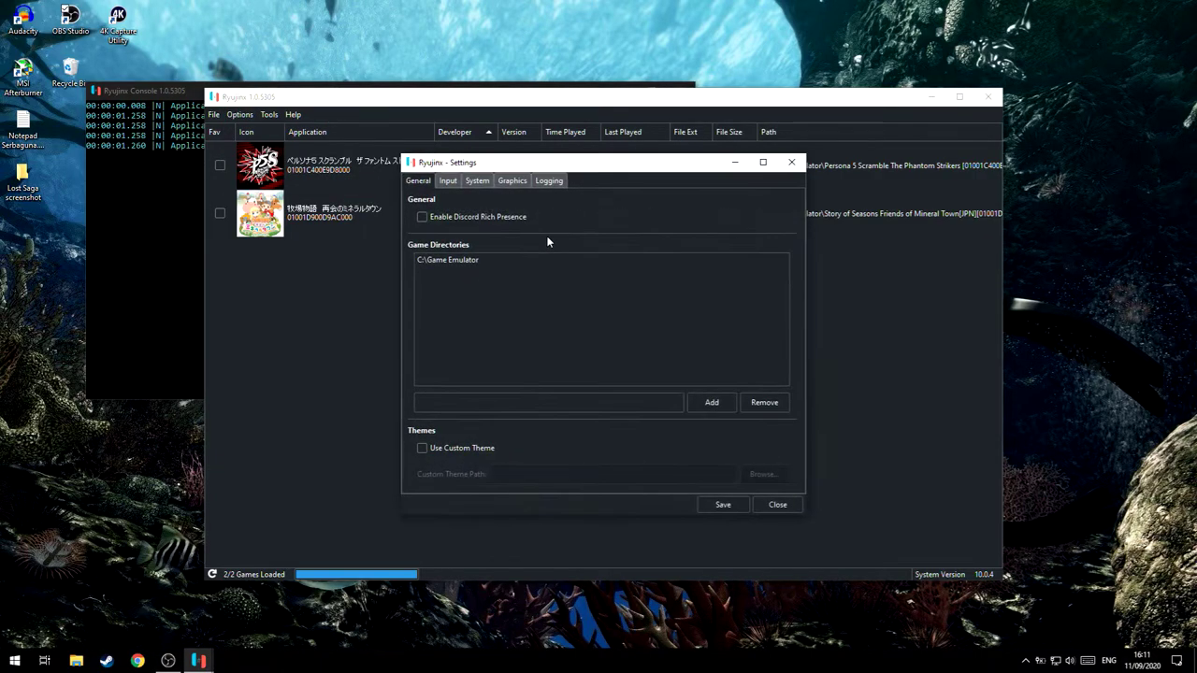
click(450, 184)
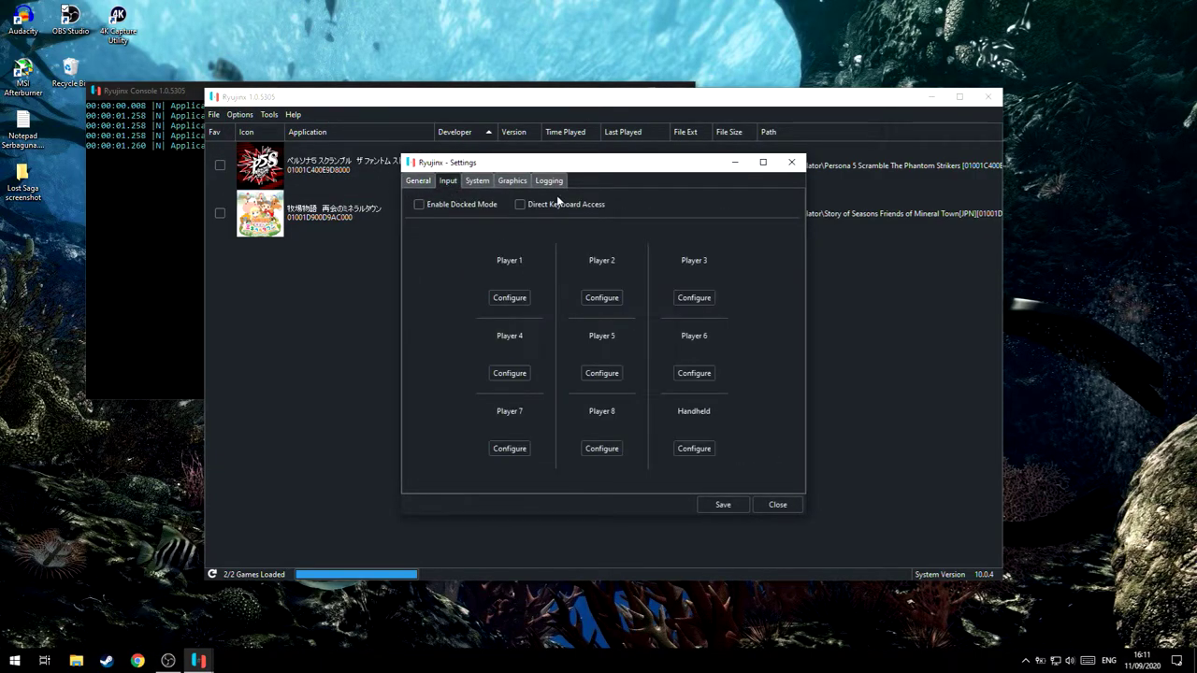
click(522, 298)
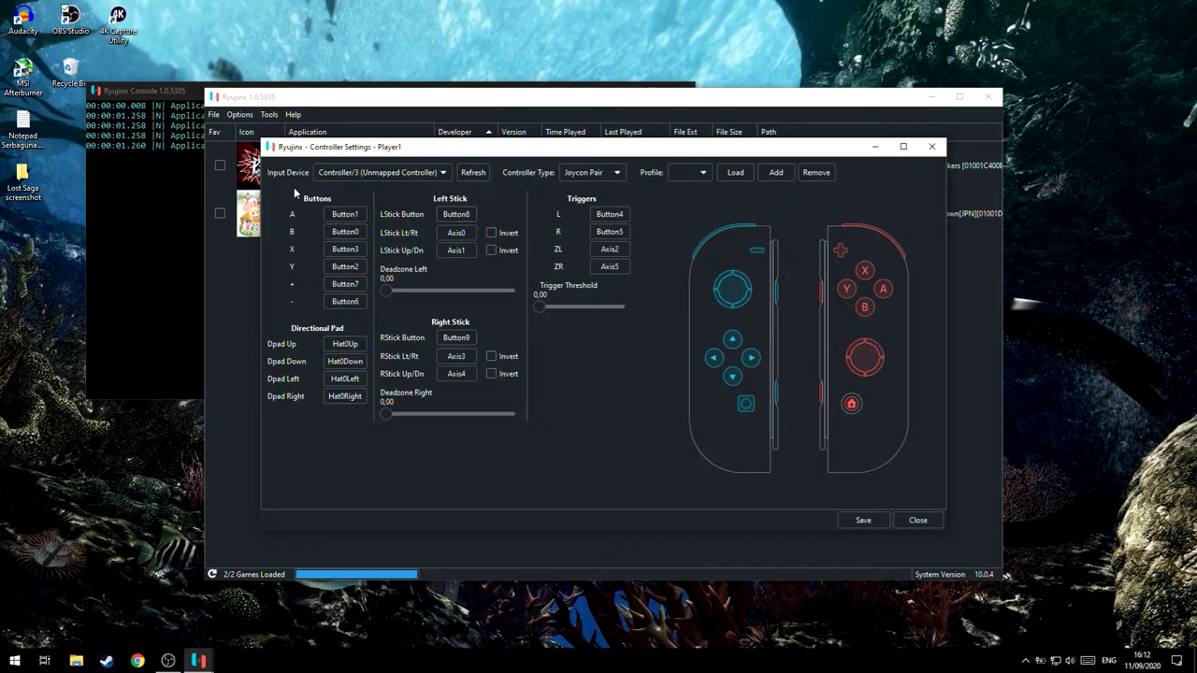
click(371, 176)
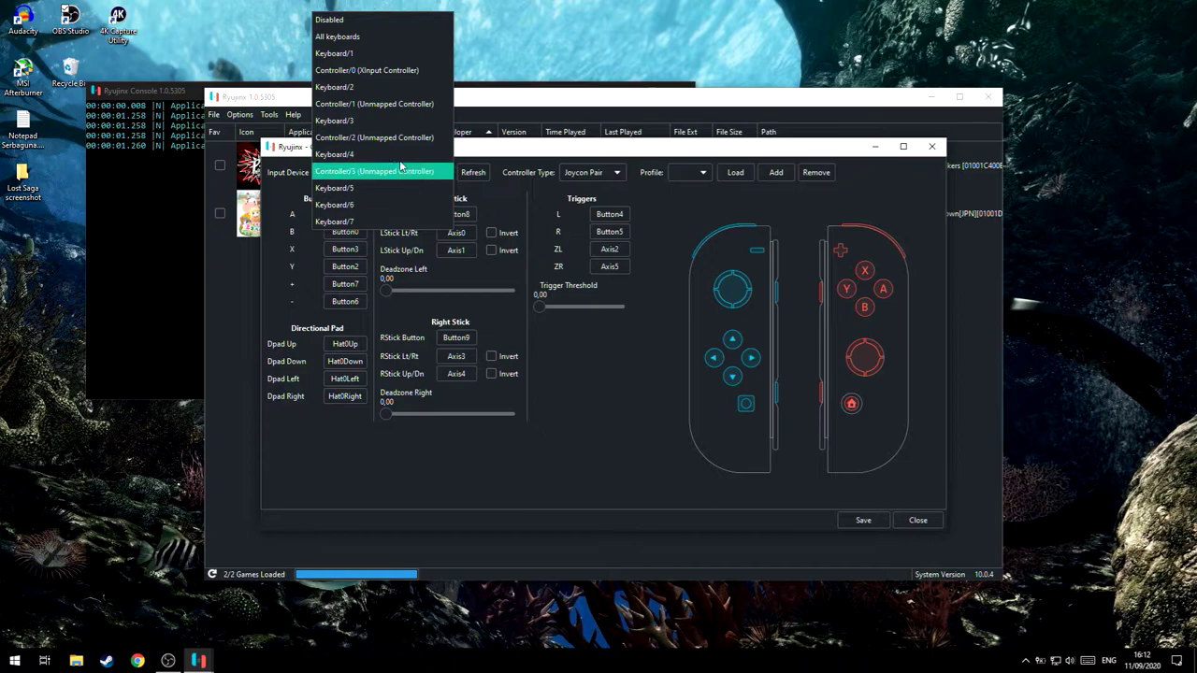
click(370, 72)
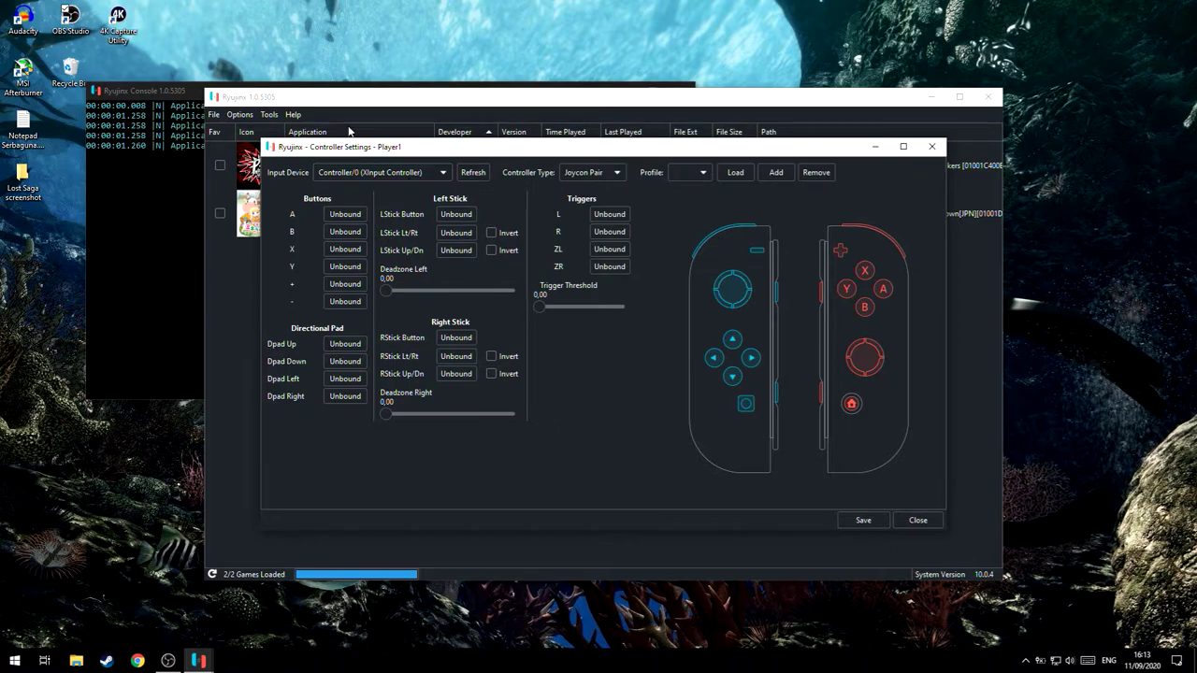
Step: Bind A, B, X, Y, + and - to Button1, Button0, Button3, Button2, Button7 and Button6 on the controller
click(346, 215)
click(355, 232)
click(348, 248)
click(352, 268)
click(345, 283)
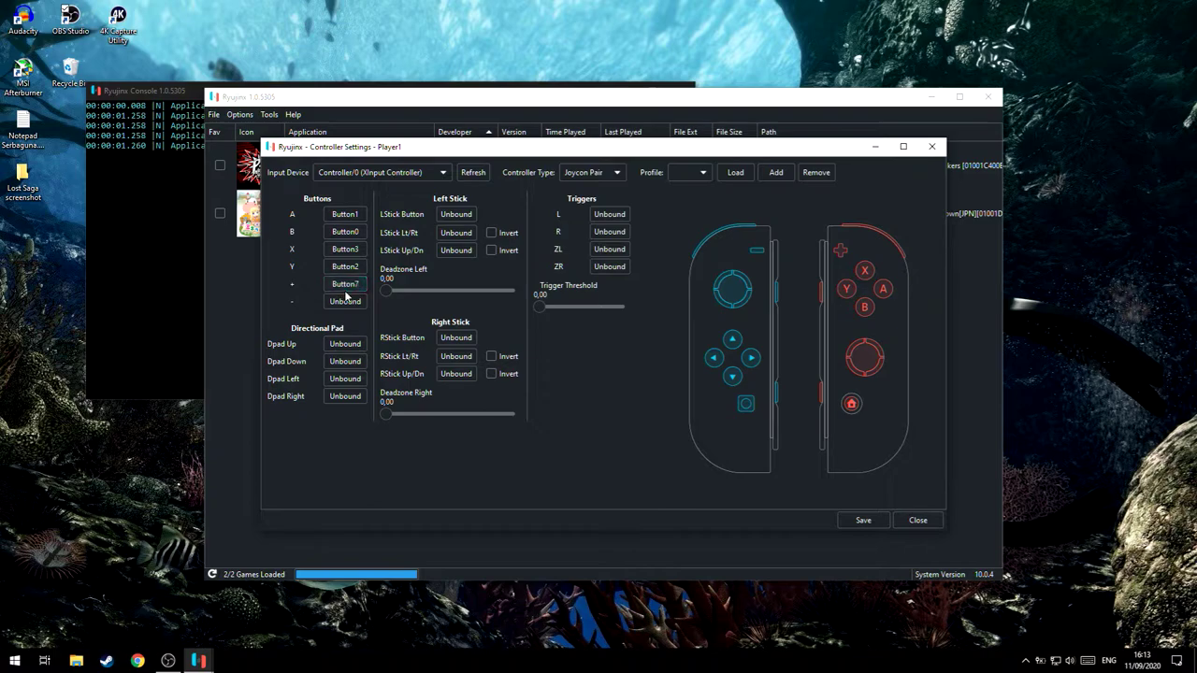
Step: Bind the directional pad's up, down, left and right to Hat0Up, Hat0Down, Hat0Left and Hat0Right
click(348, 344)
click(346, 362)
click(358, 379)
Step: Bind the left stick button to Button8 and the right stick button to Button9
click(454, 221)
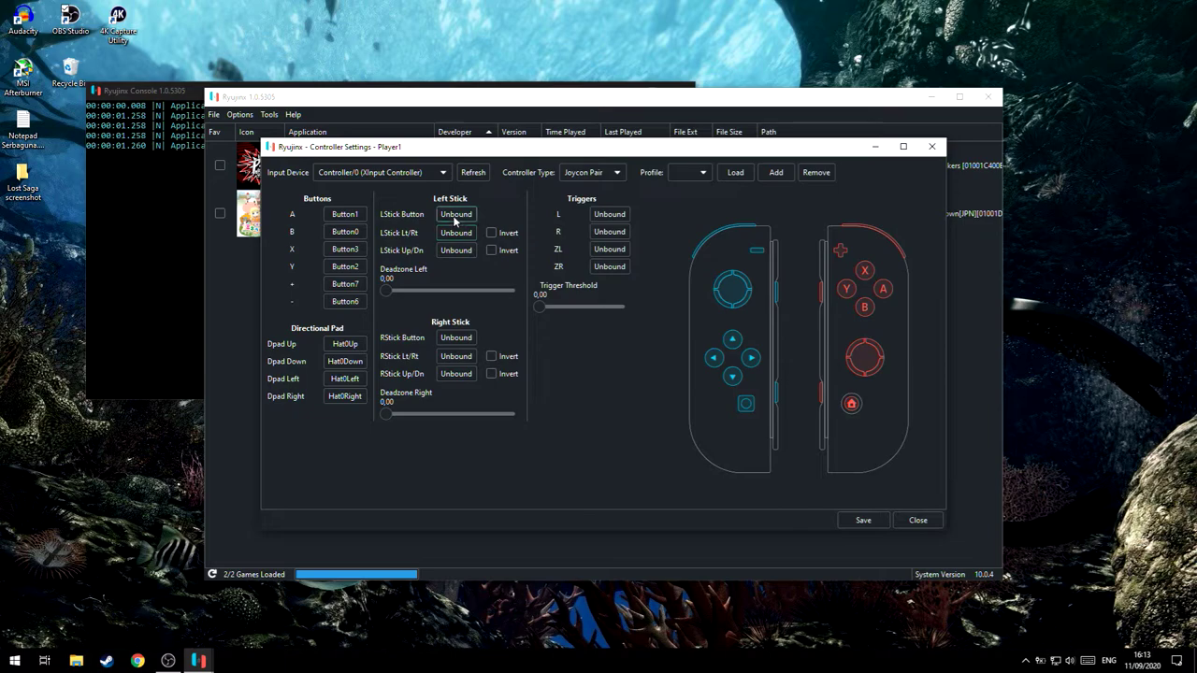
click(455, 221)
click(462, 338)
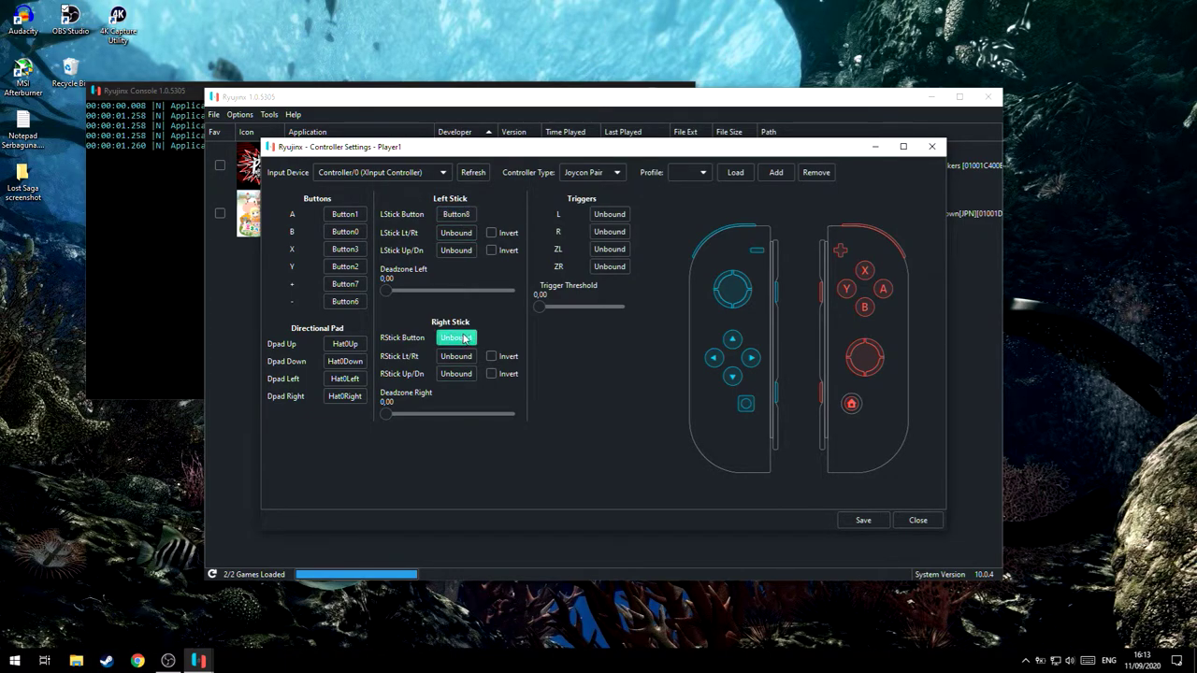
Step: Bind the left stick's horizontal and vertical movement to Axis0 and Axis1, and the right stick's to Axis3 and Axis4
click(455, 233)
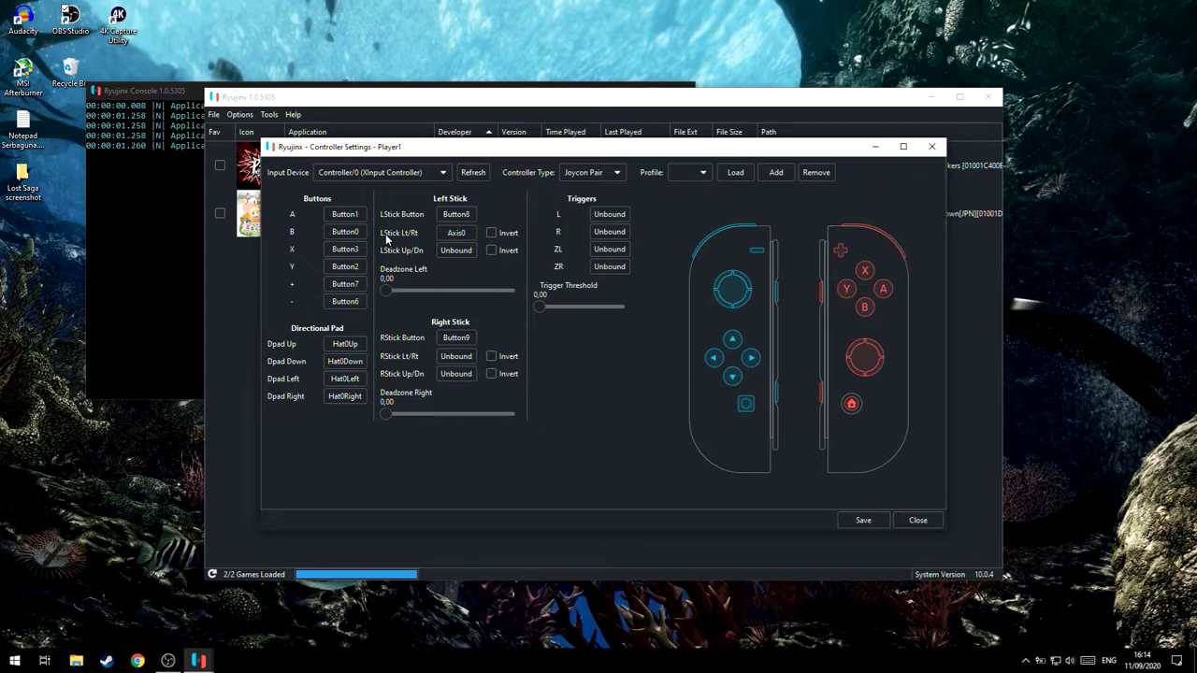
click(456, 250)
click(457, 356)
click(463, 374)
click(491, 359)
Step: Bind the triggers L, R, ZL and ZR to Button4, Button5, Axis2 and Axis5
click(612, 216)
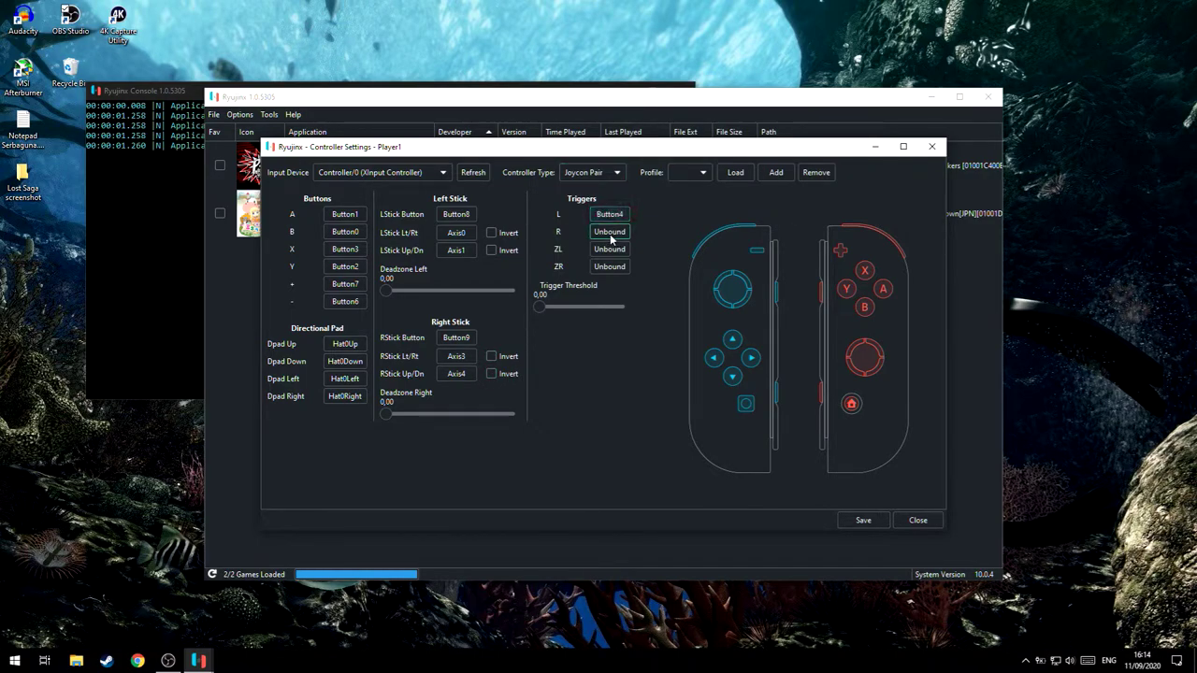
click(608, 249)
click(608, 234)
click(601, 269)
Step: Add the current bindings as a new controller profile named "suitchh"
click(704, 173)
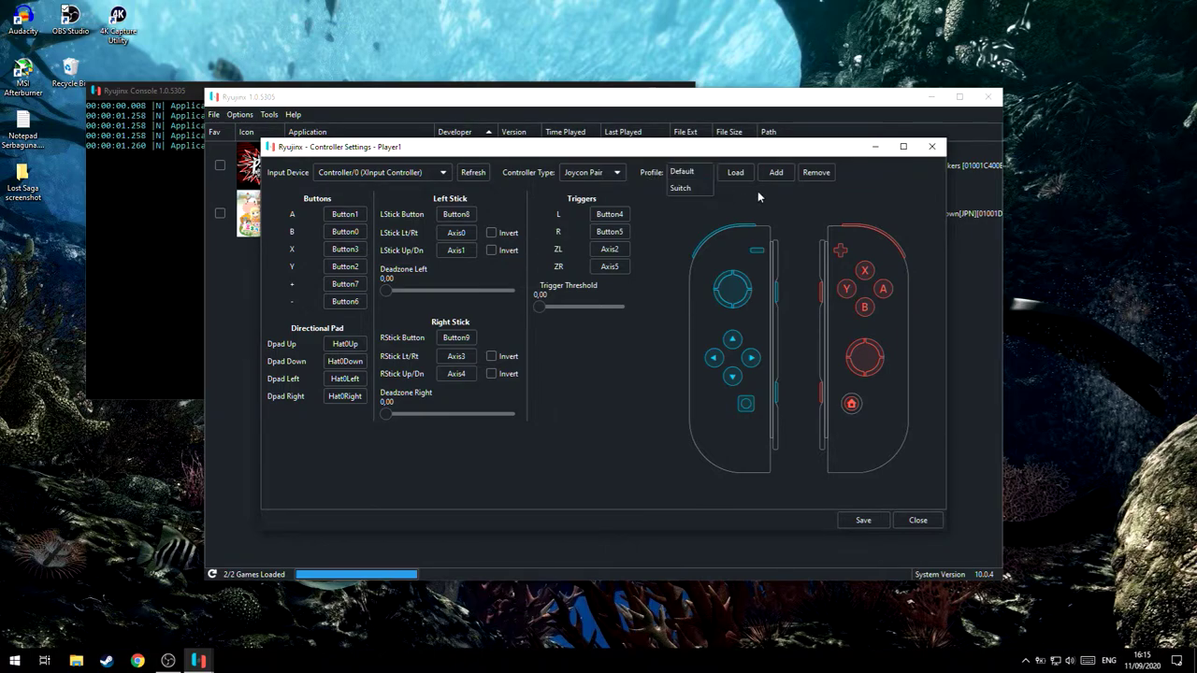
click(682, 173)
click(777, 173)
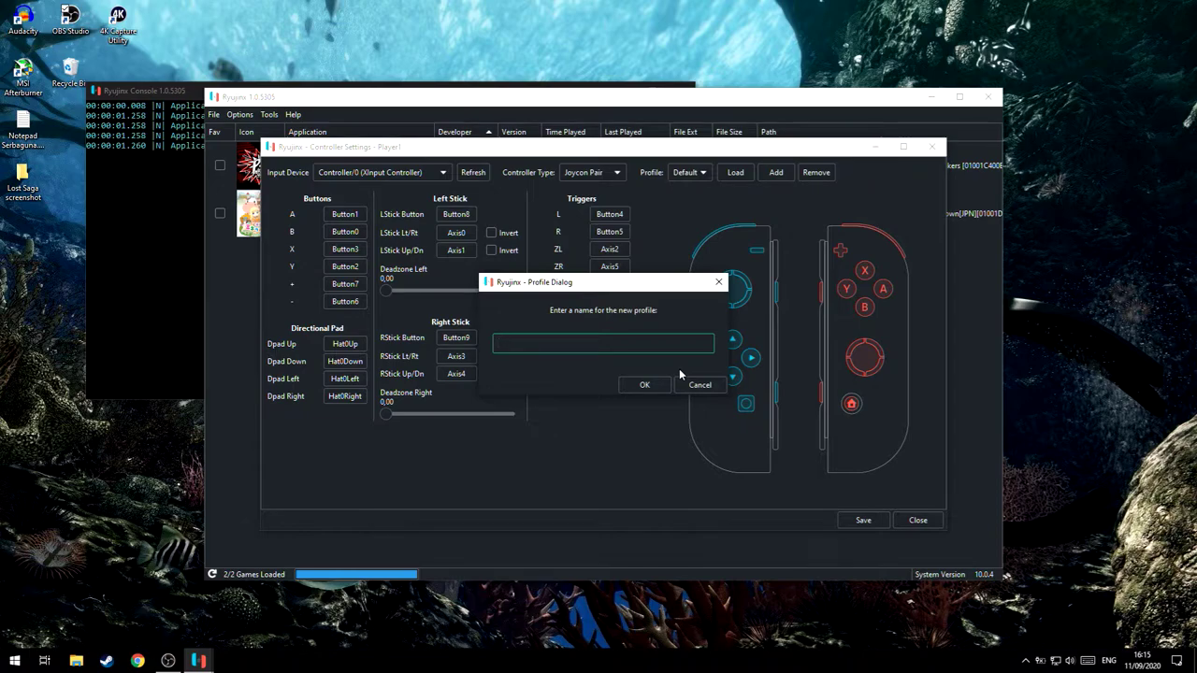
text(suitchh)
click(640, 390)
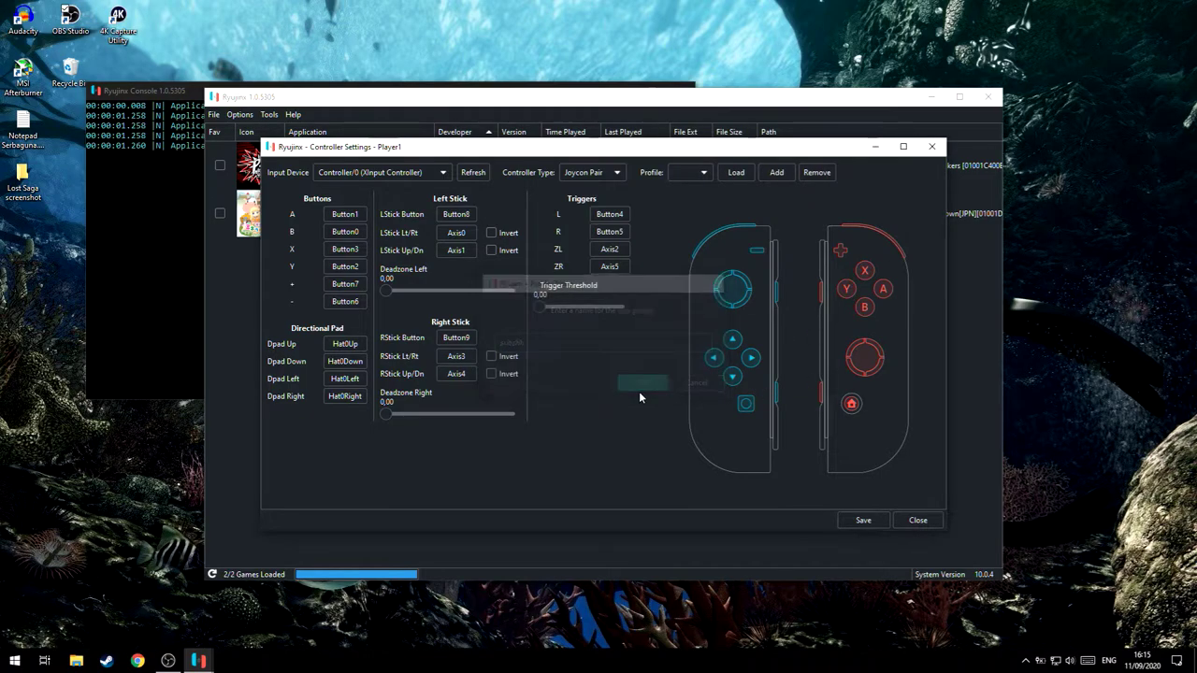
Step: Check the profile list, then save Player 1's controller configuration and close the settings
click(688, 172)
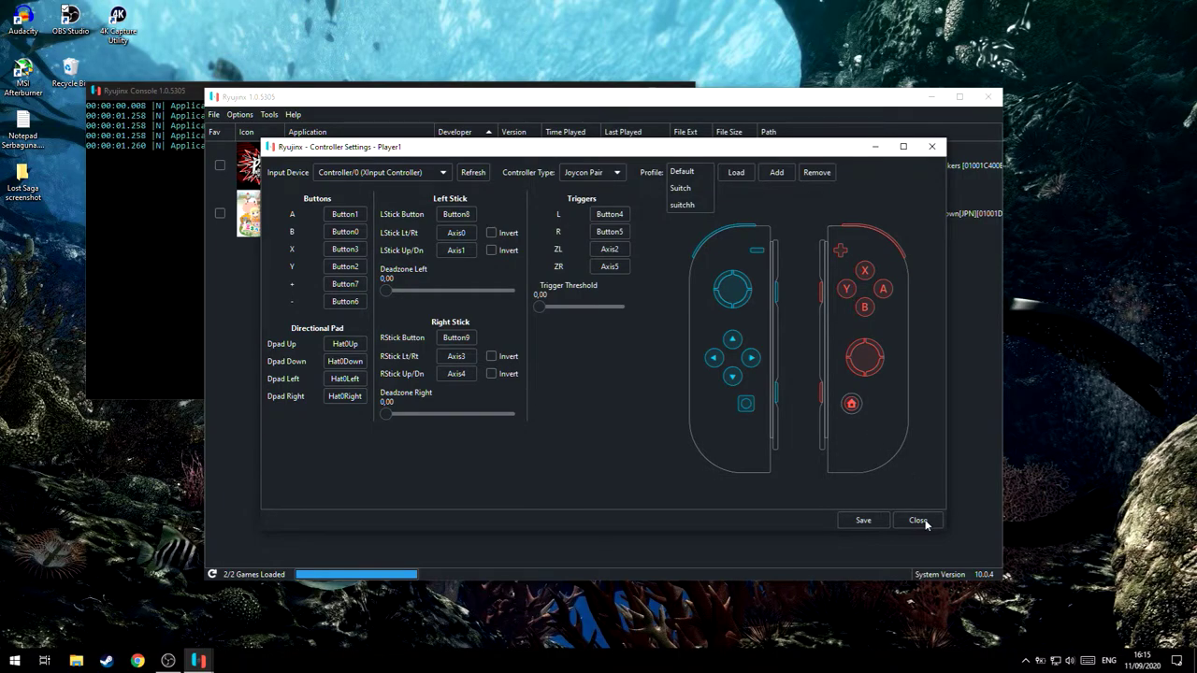
click(897, 482)
click(864, 520)
click(781, 508)
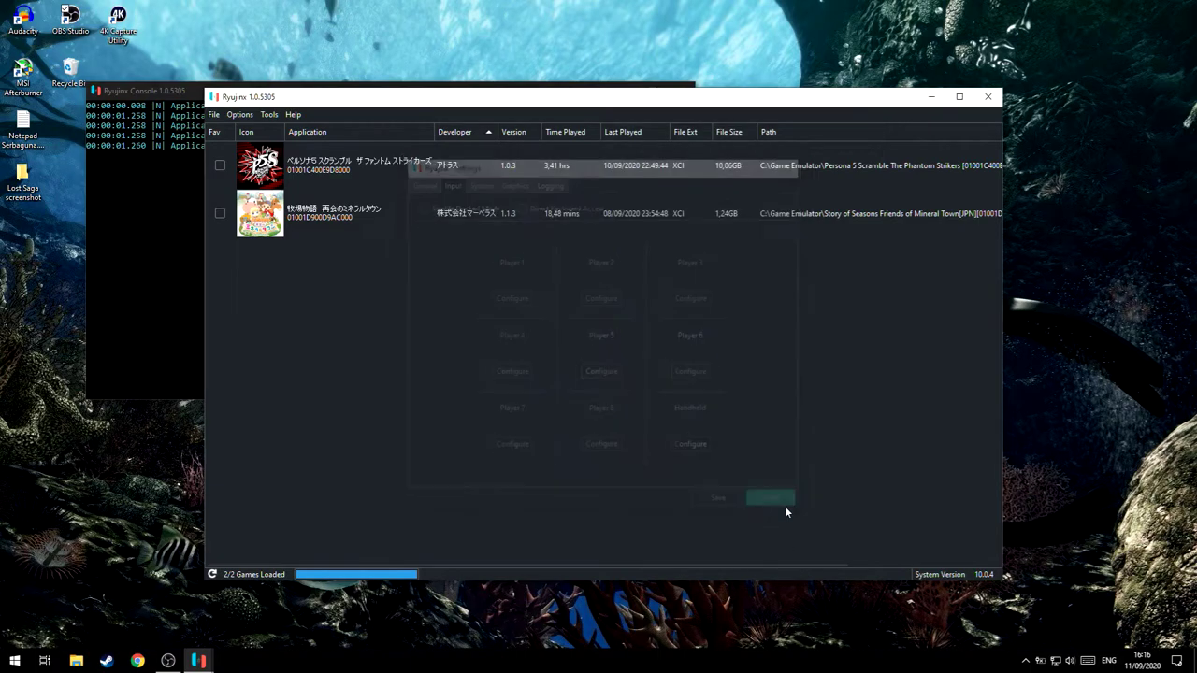
Step: Reopen Player 1's controller configuration and set the input device to Controller/1 (Unmapped Controller)
click(240, 114)
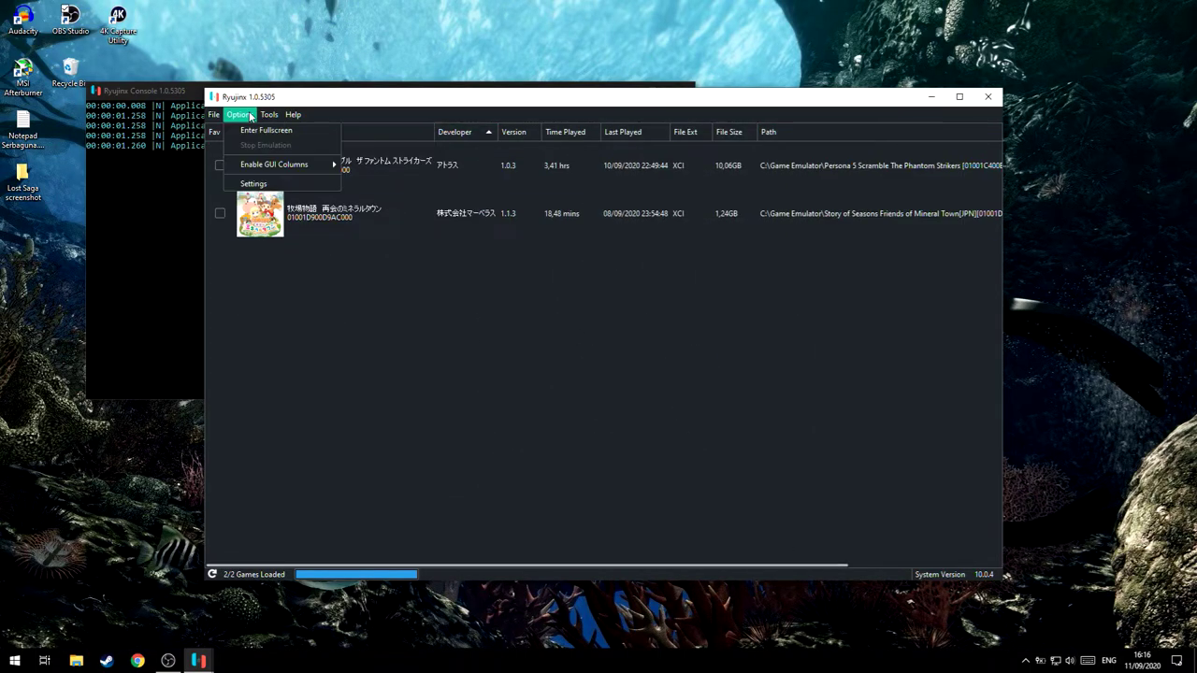
click(263, 187)
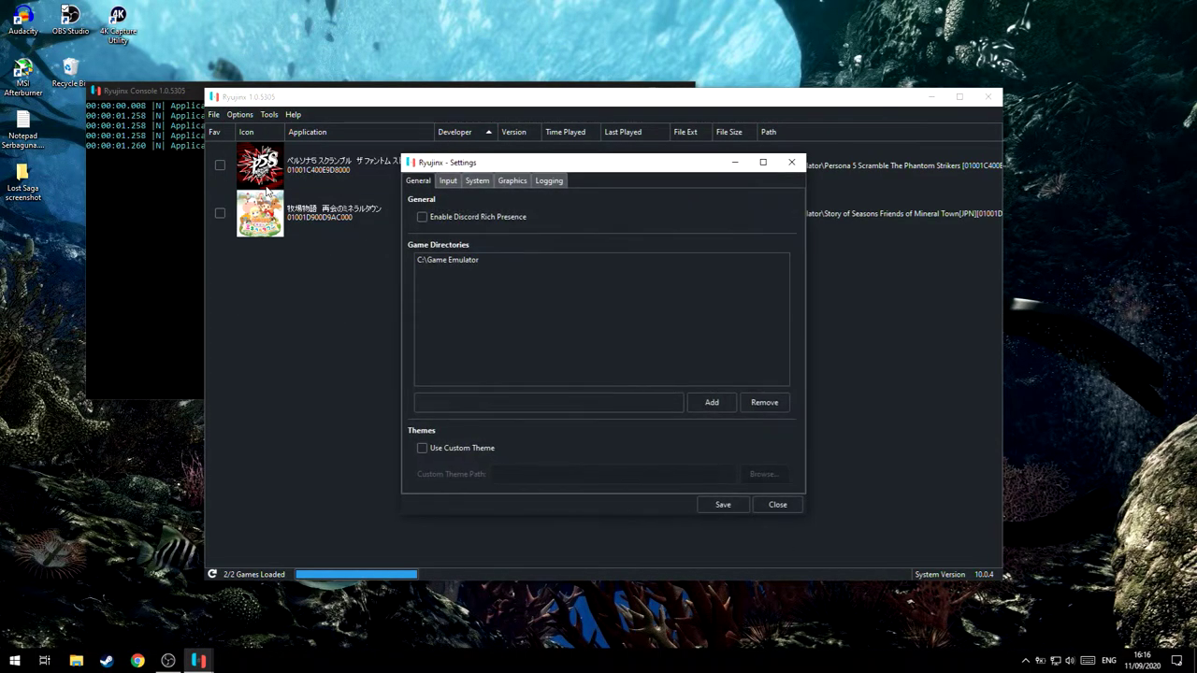
click(448, 180)
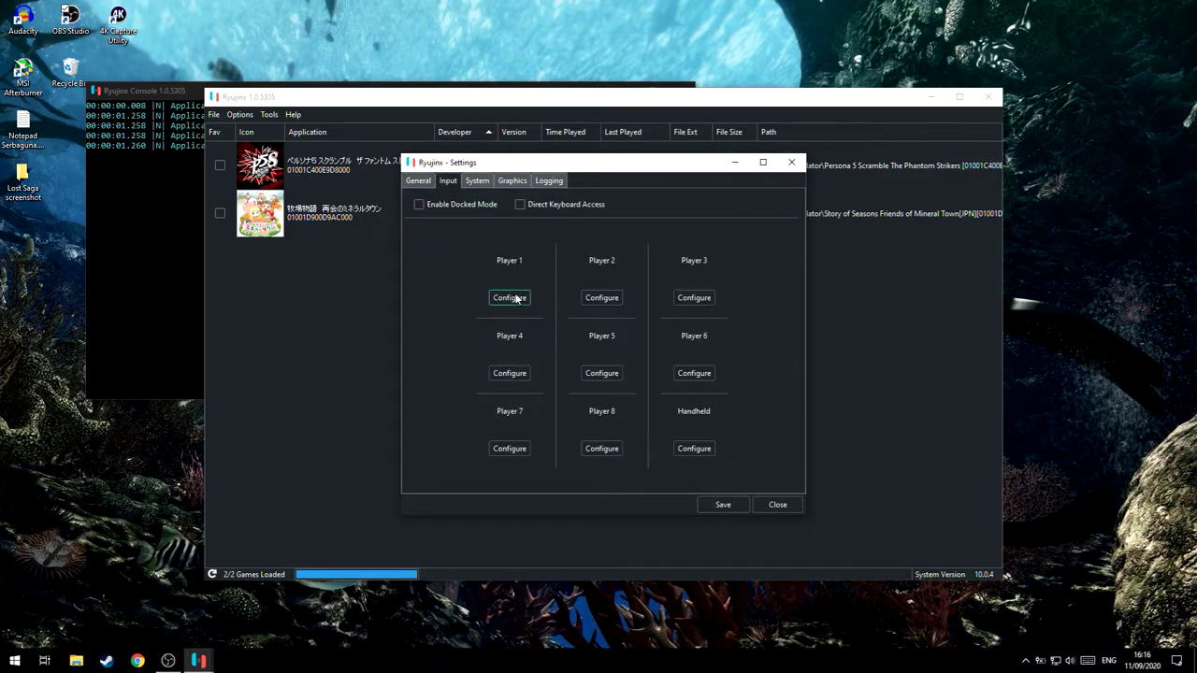
click(510, 297)
click(405, 174)
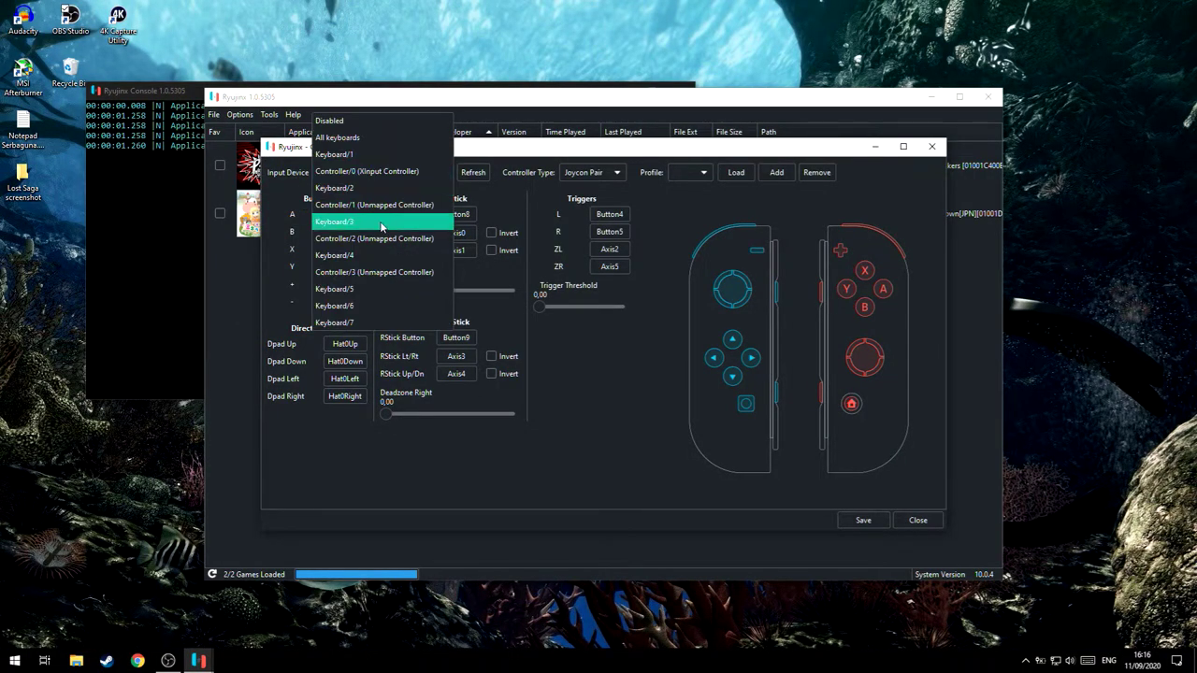
click(392, 188)
click(394, 176)
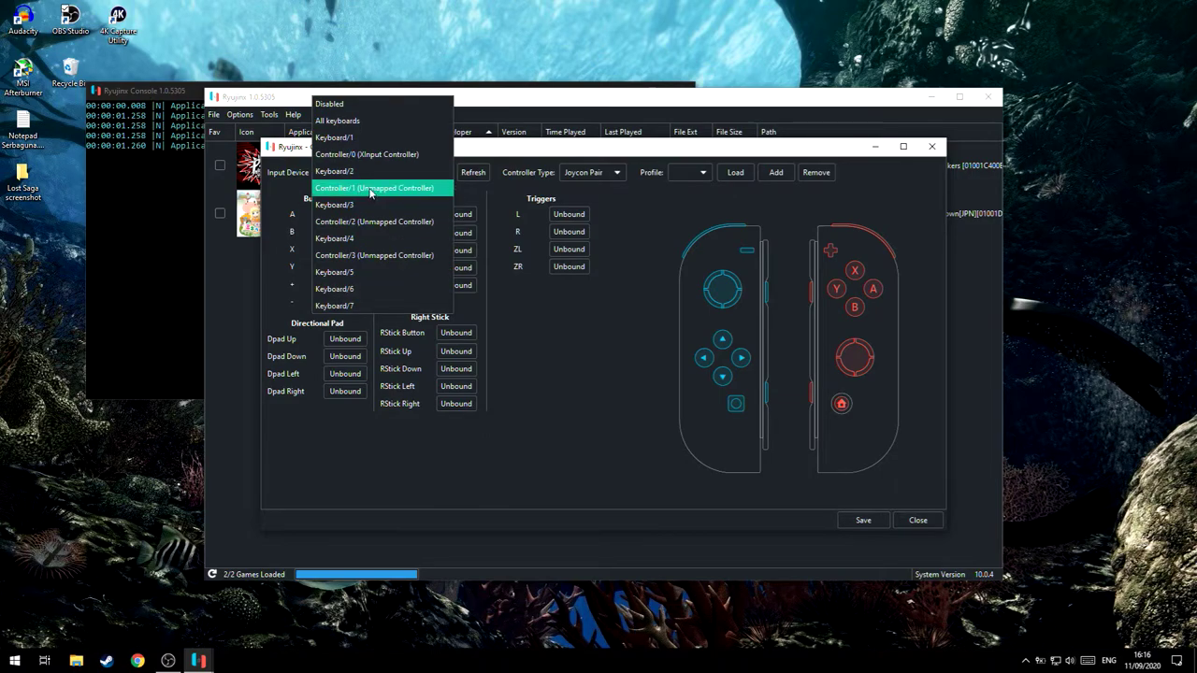
click(394, 189)
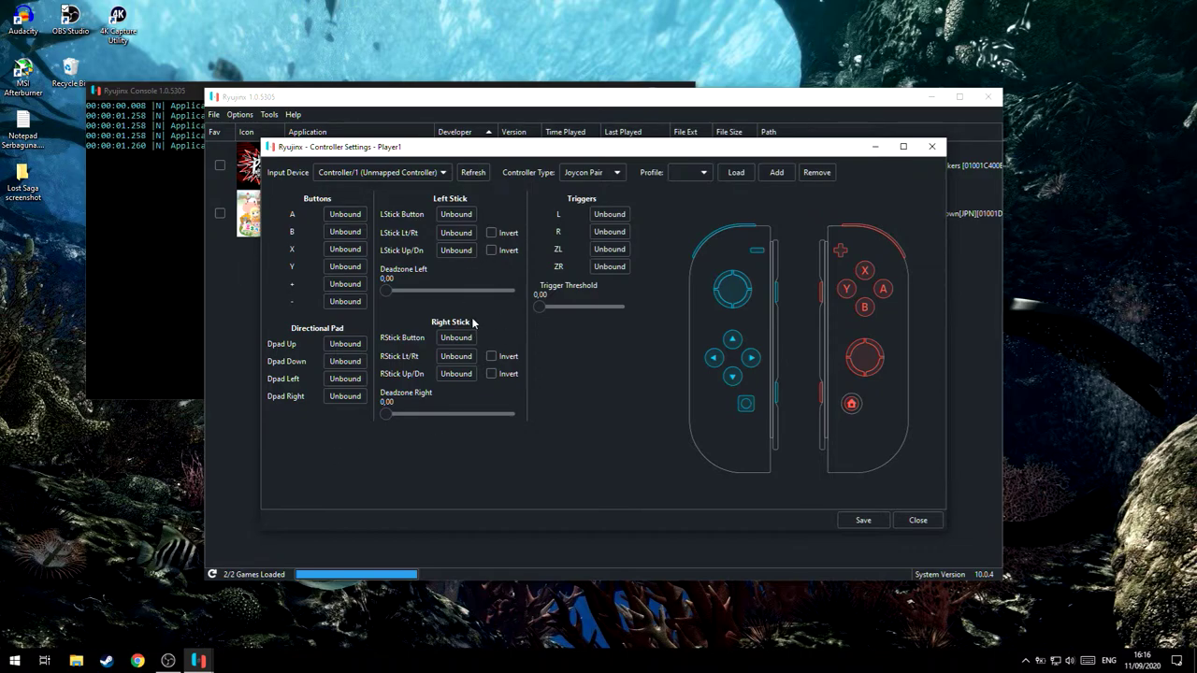
Step: Load the existing "Switch" profile for Controller/1 and save Player 1's controller configuration
click(704, 173)
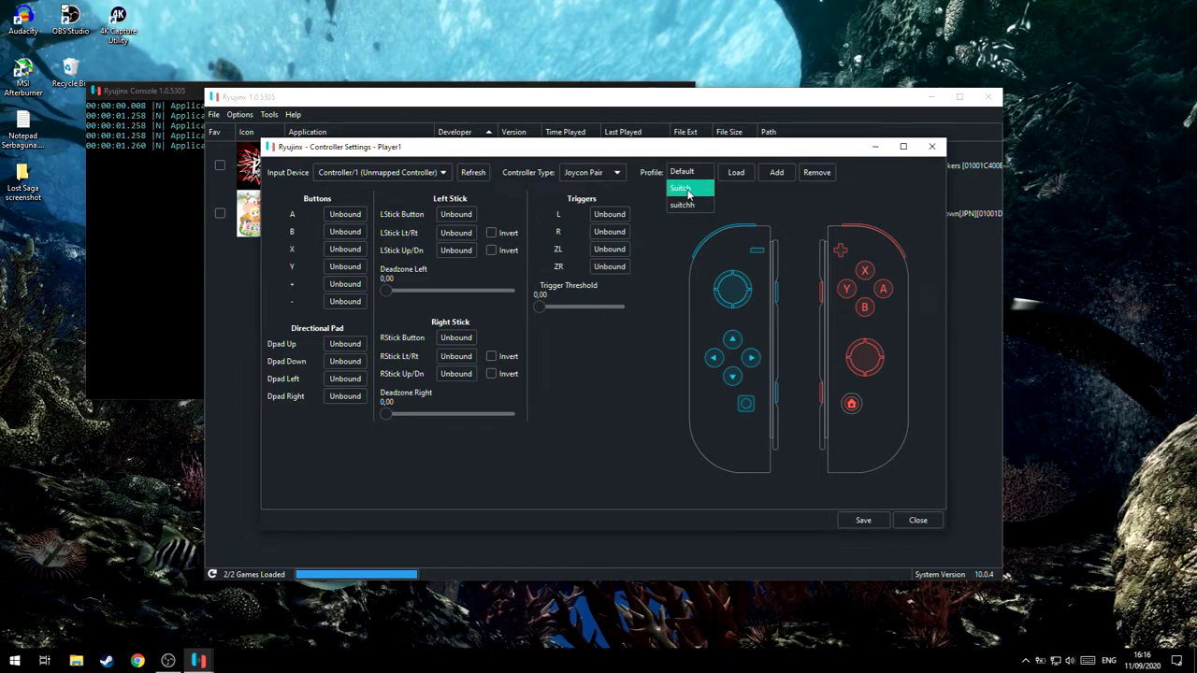
click(689, 191)
click(741, 177)
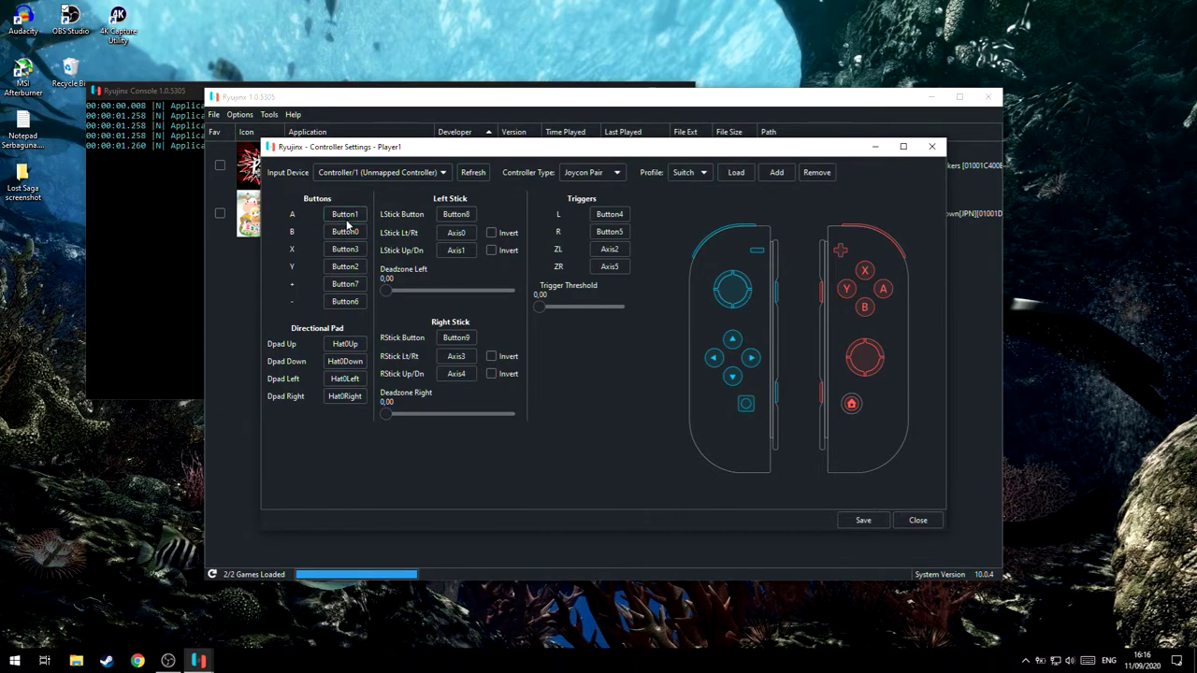
click(852, 522)
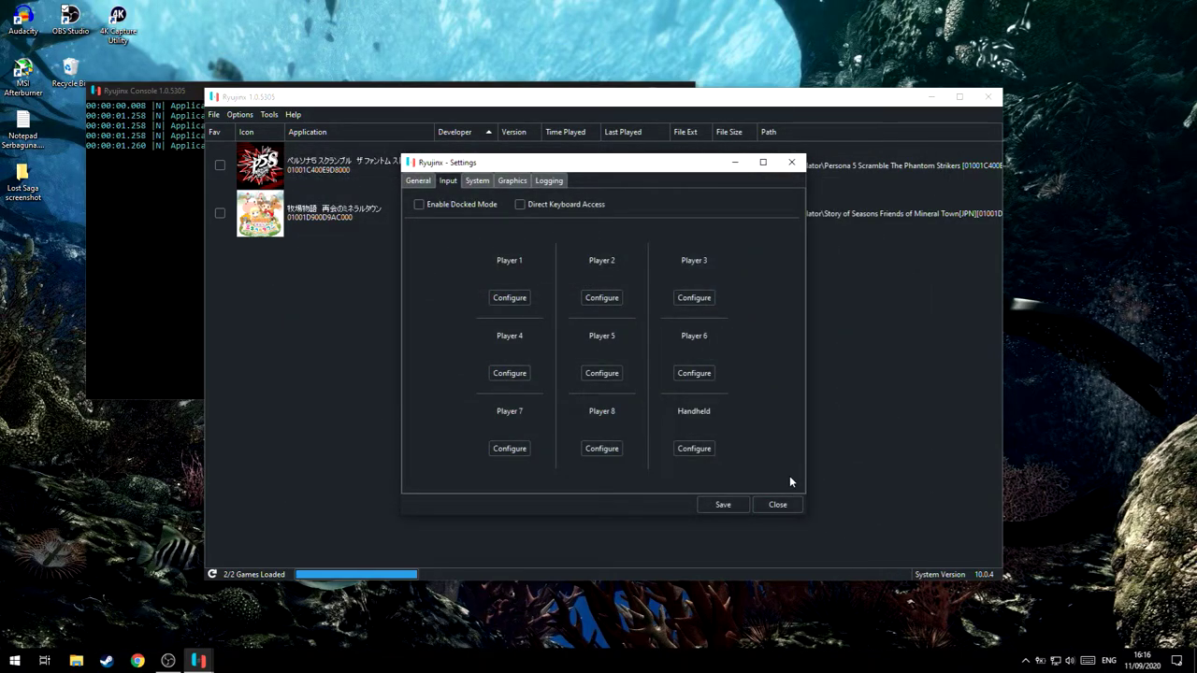
Step: Reopen Player 1's controller configuration and delete the "suitchh" profile
click(509, 299)
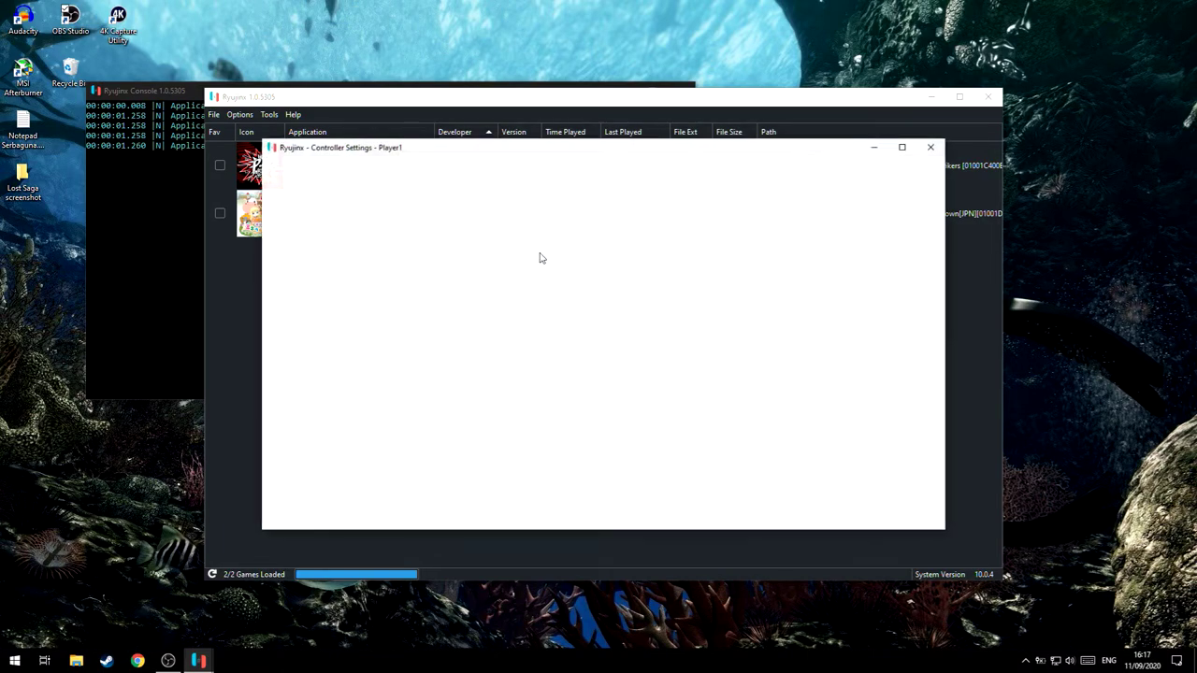
click(402, 174)
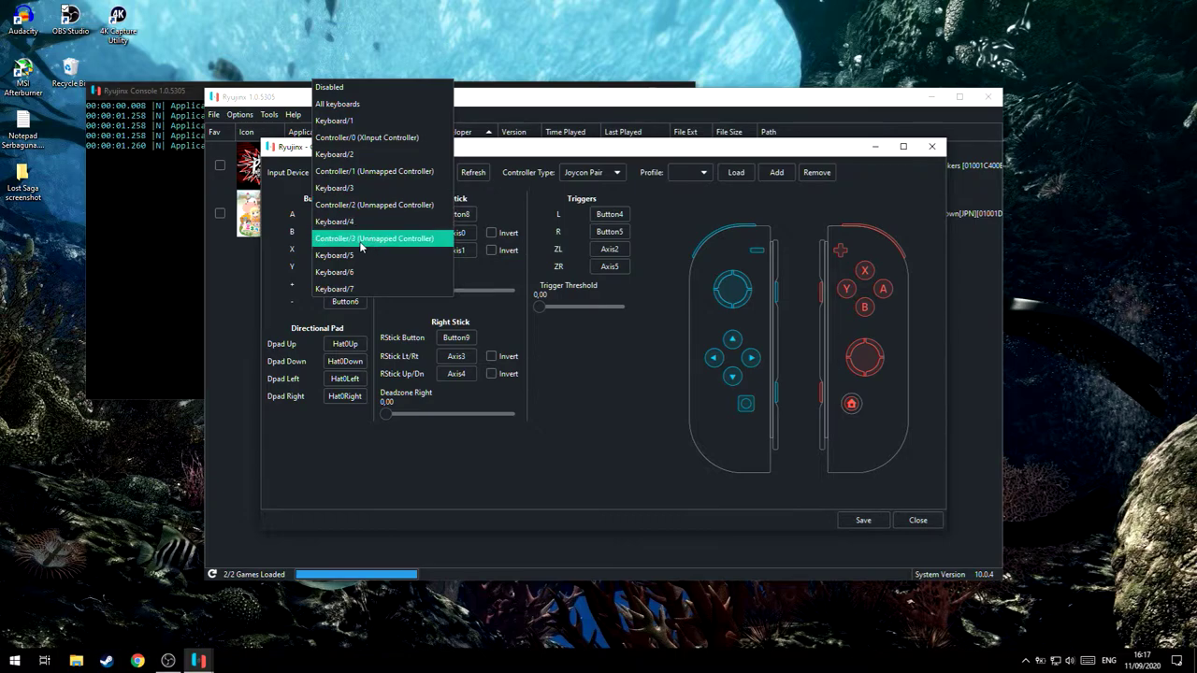
click(693, 173)
click(694, 174)
click(687, 210)
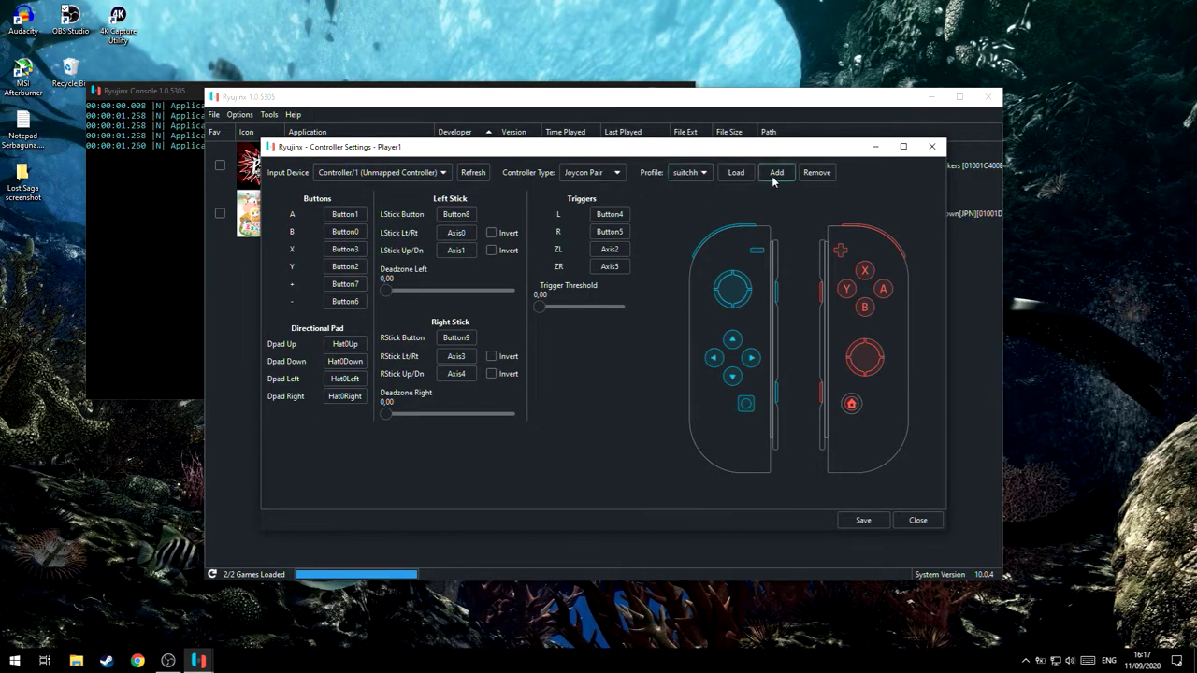
click(815, 174)
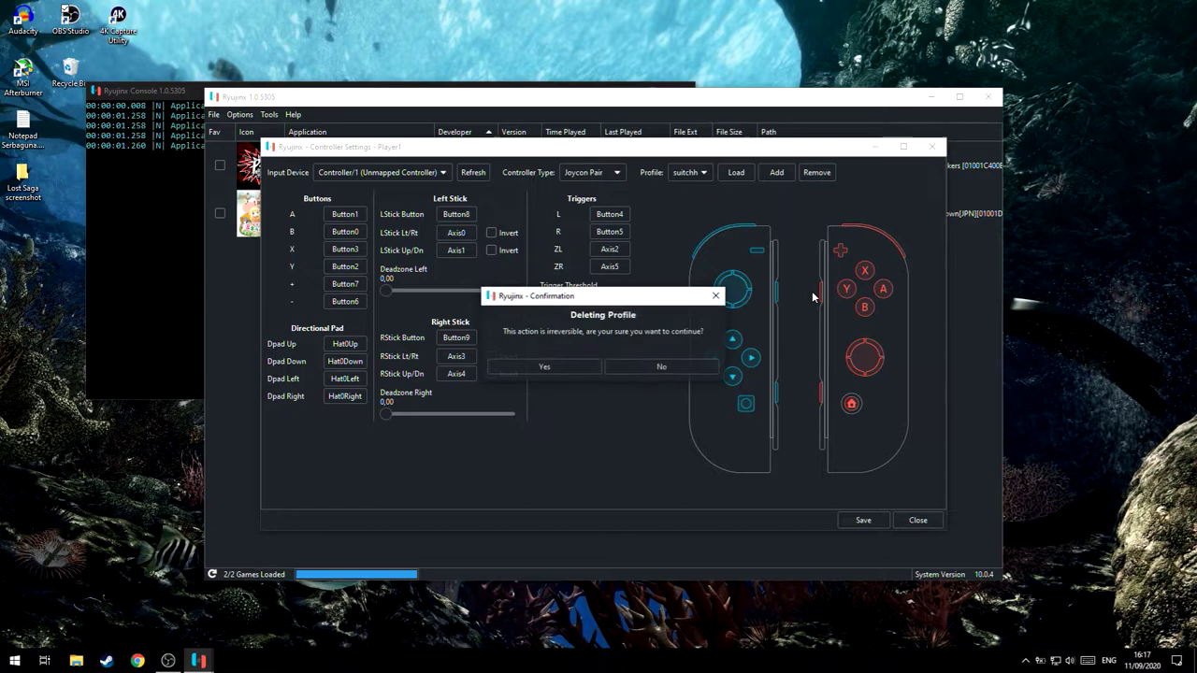
click(555, 370)
Step: Select the "Switch" profile and save both Player 1's controller configuration and the emulator settings
click(690, 173)
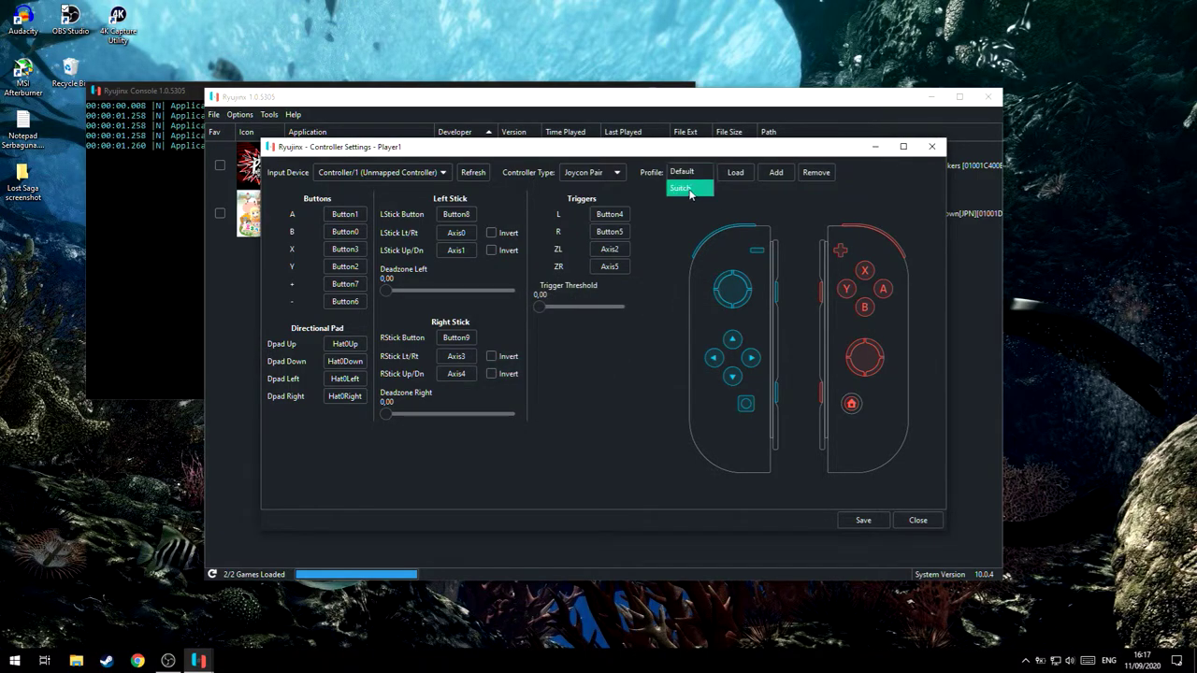
click(689, 190)
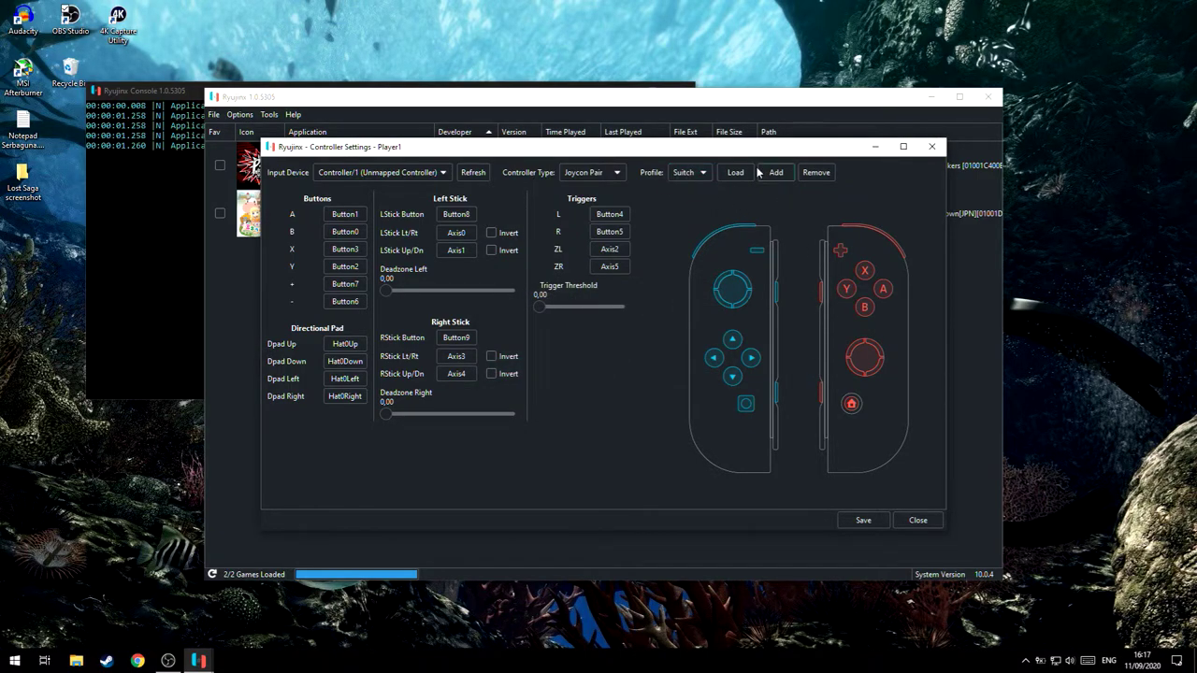
click(862, 520)
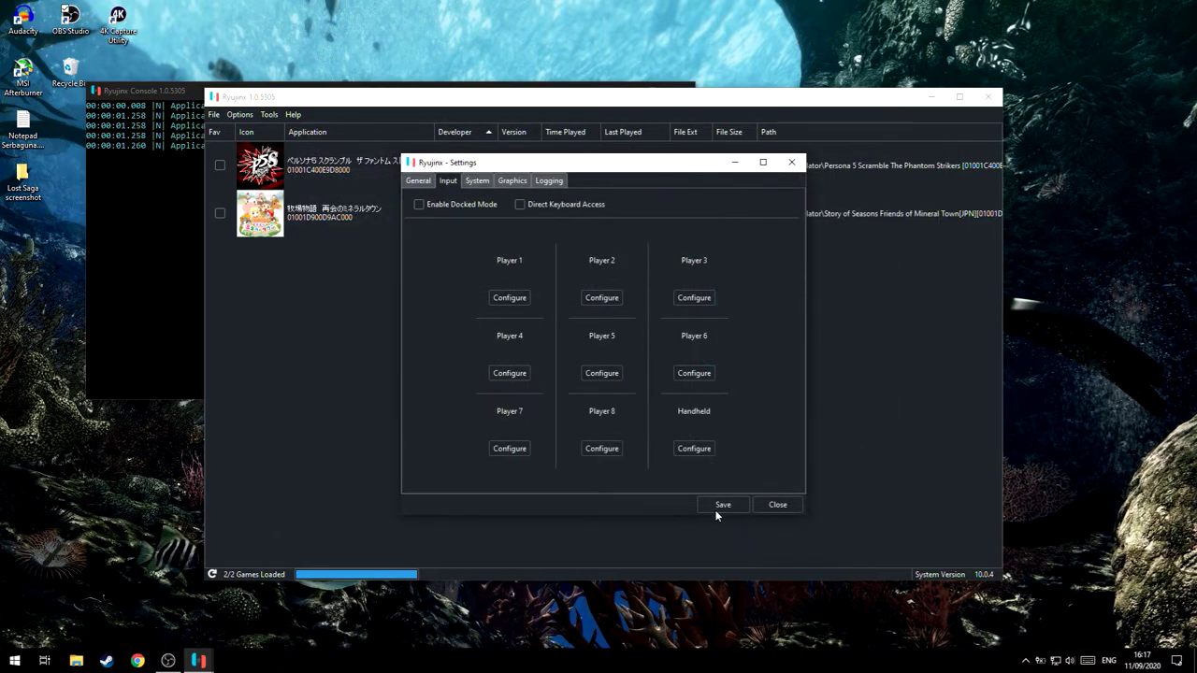
click(713, 506)
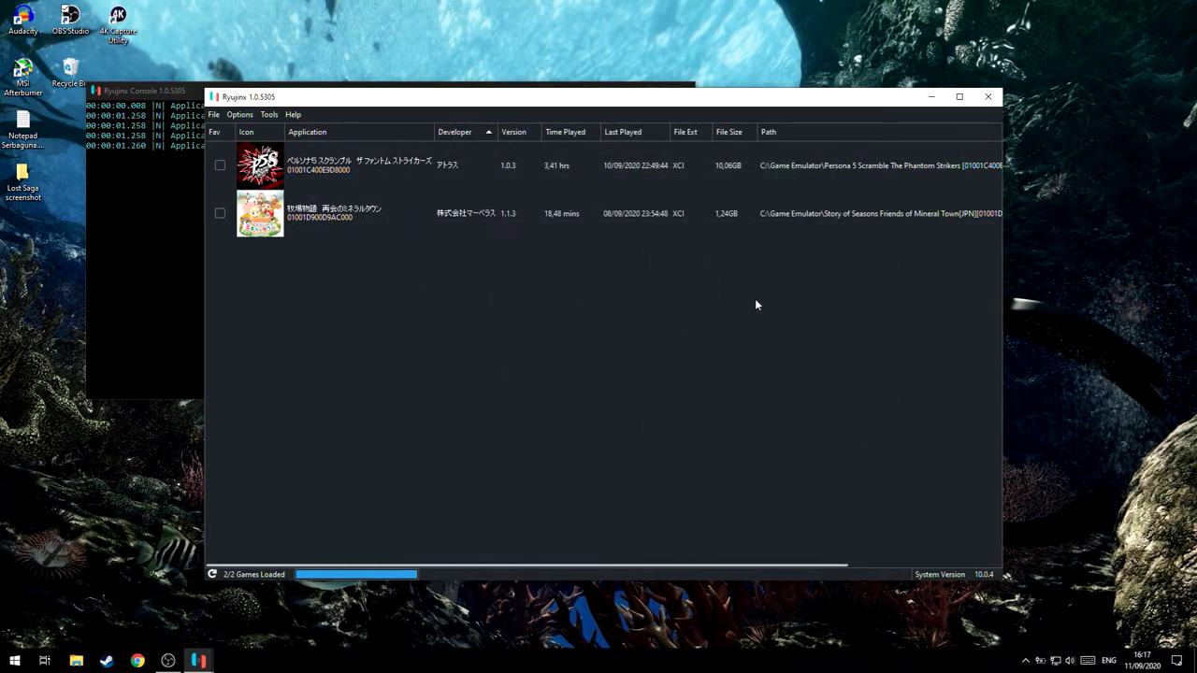